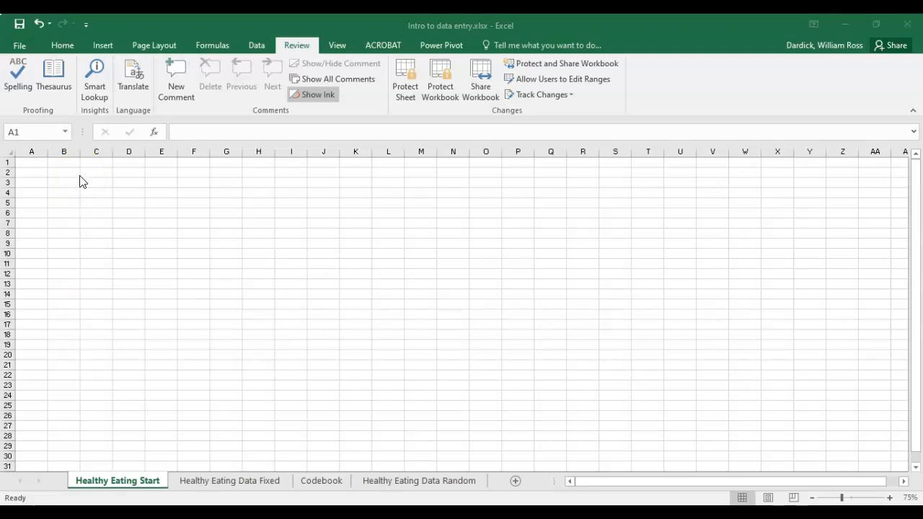
Enter the column headers ID, Fisrt name, Classroom and Math Quiz in cells A1 to D1.
click(33, 161)
text(ID)
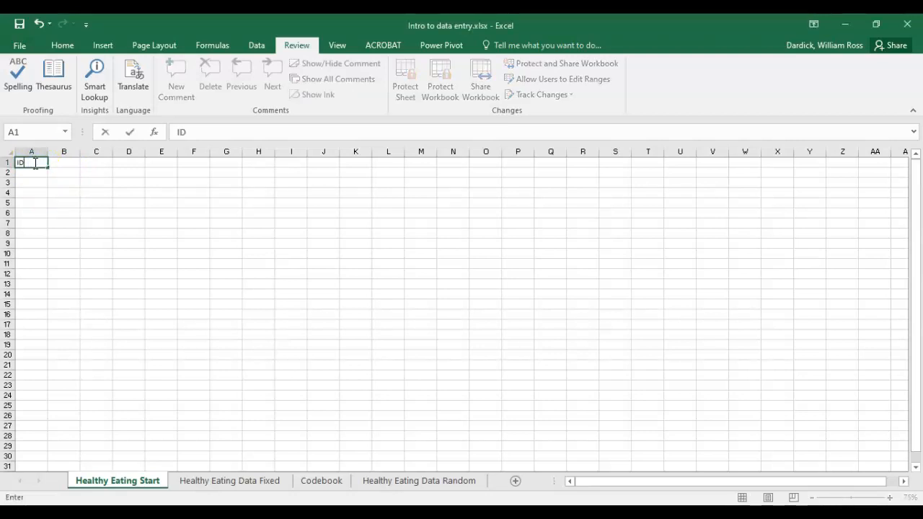
click(74, 161)
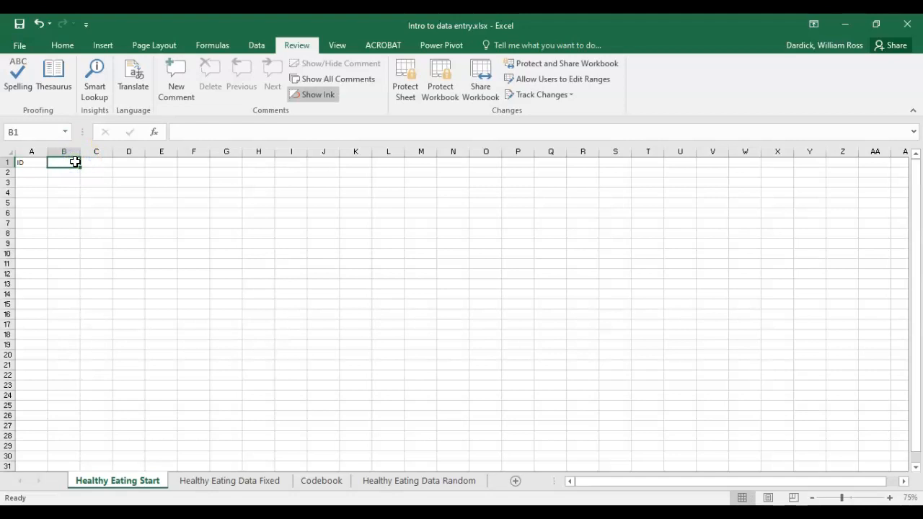
text(Fis)
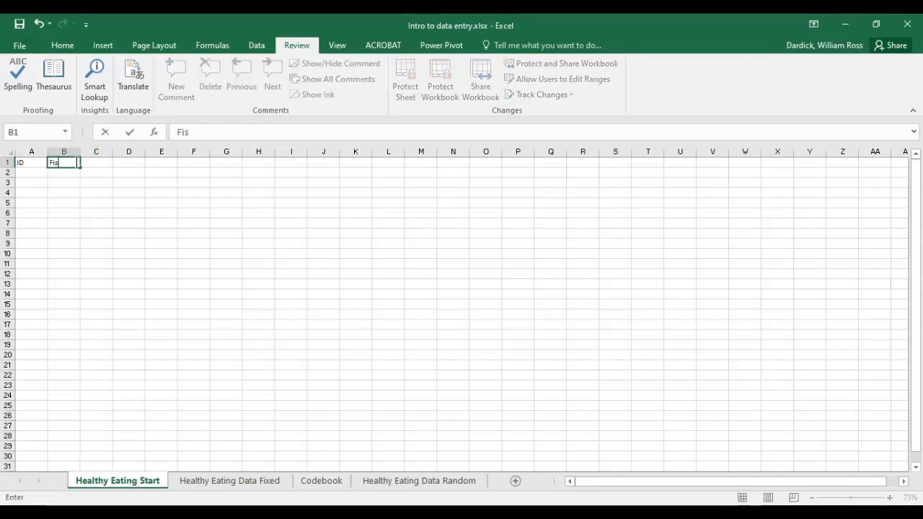
text(rt name)
click(107, 163)
click(104, 163)
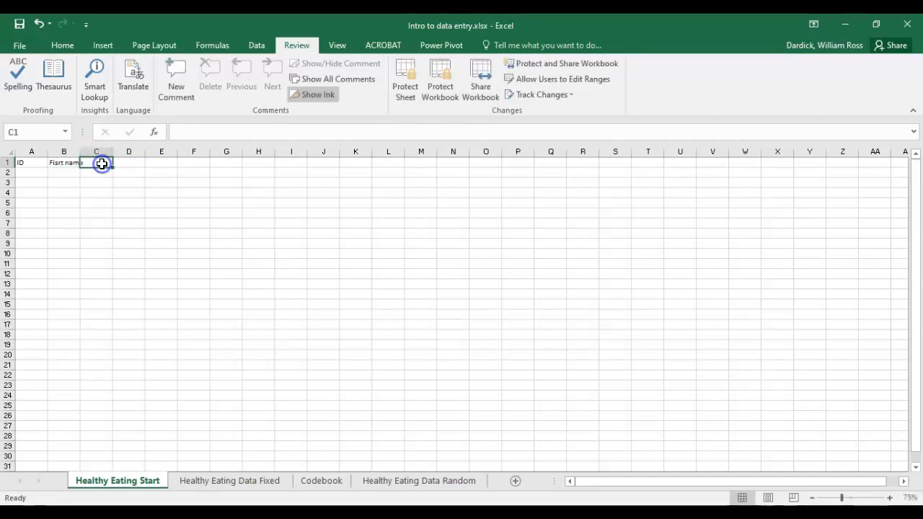
text(Classrooms)
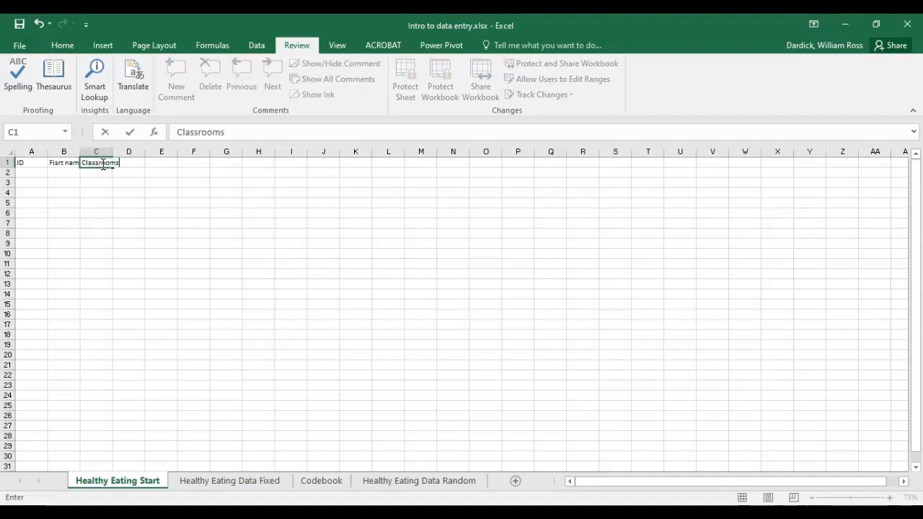
key(Return)
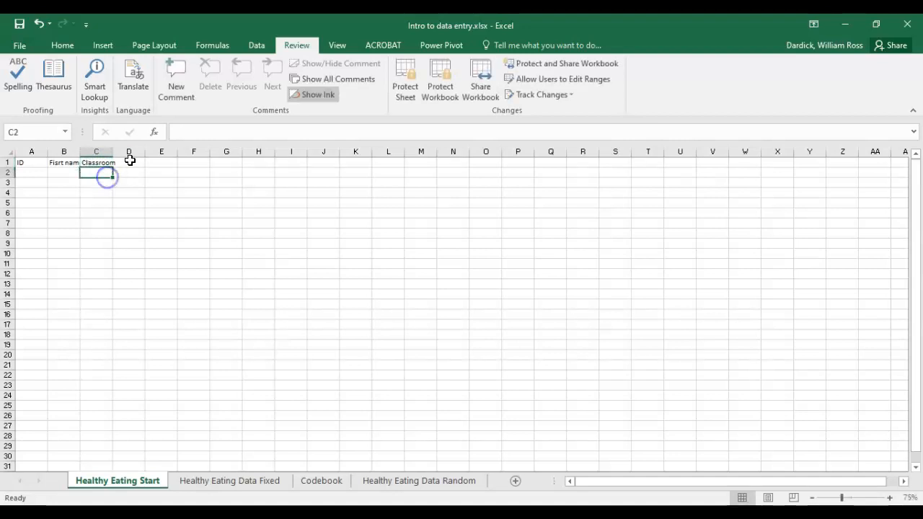
click(130, 164)
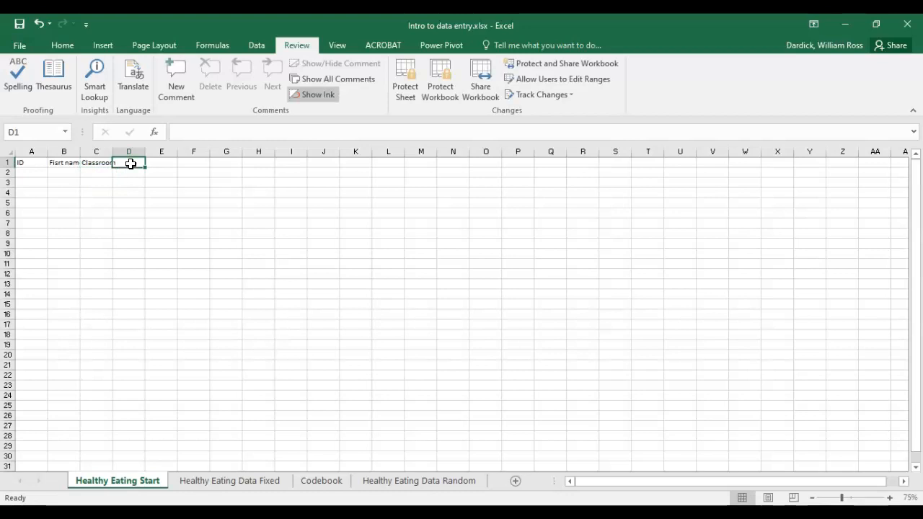
text(Math Quiz)
click(161, 192)
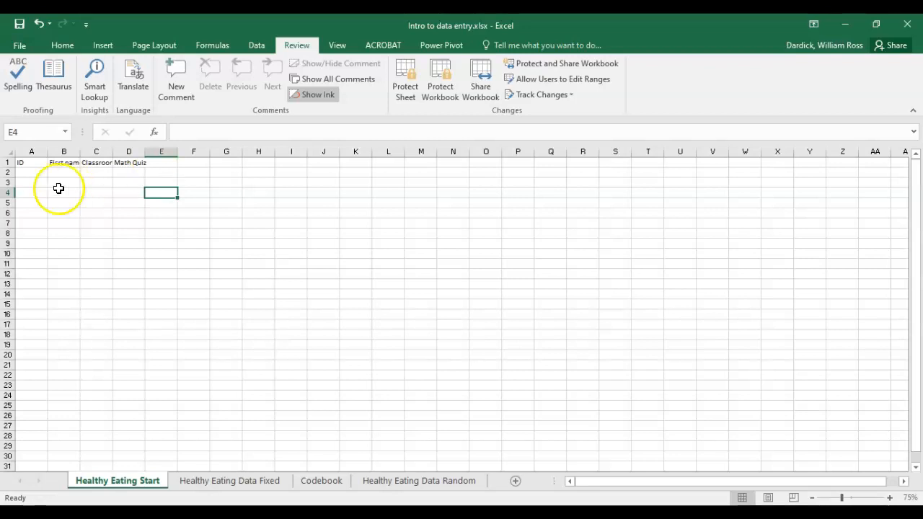
Enter the first student's record in row 2 with ID 1, the student's first name and classroom 1.
click(29, 175)
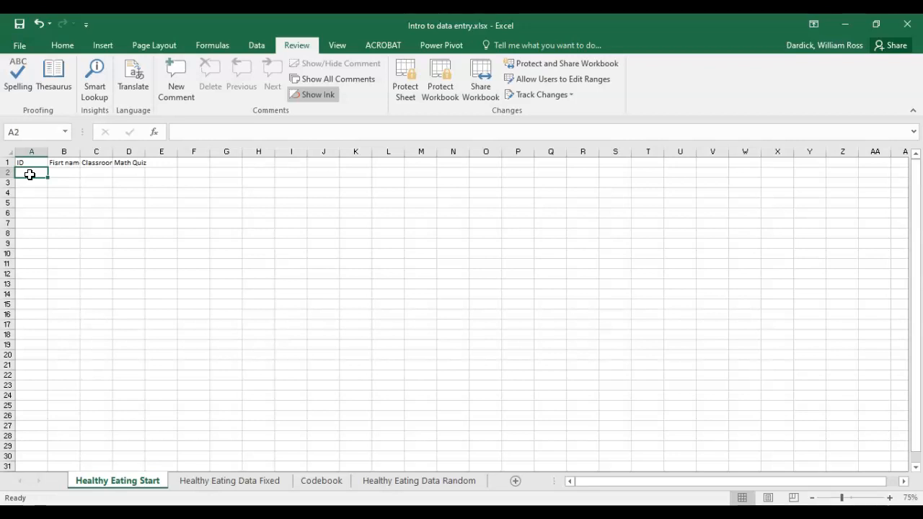
text(1)
click(69, 175)
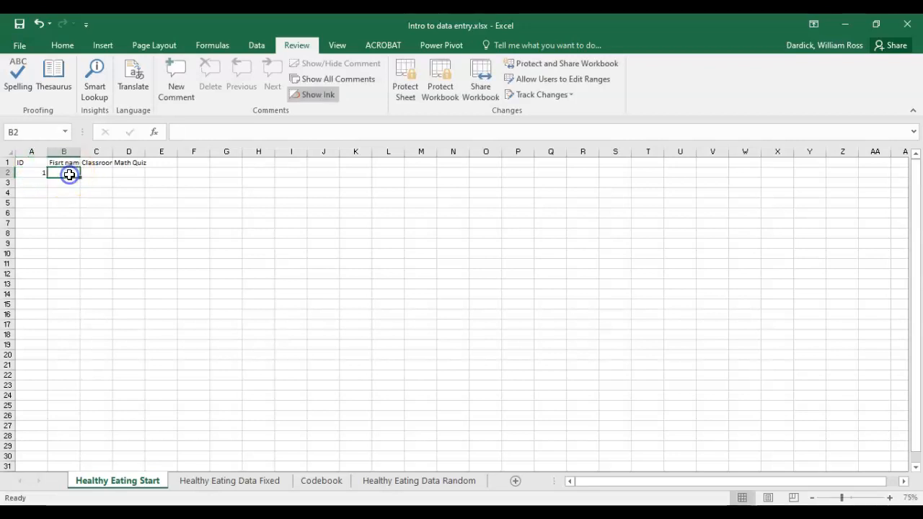
text(Alaa)
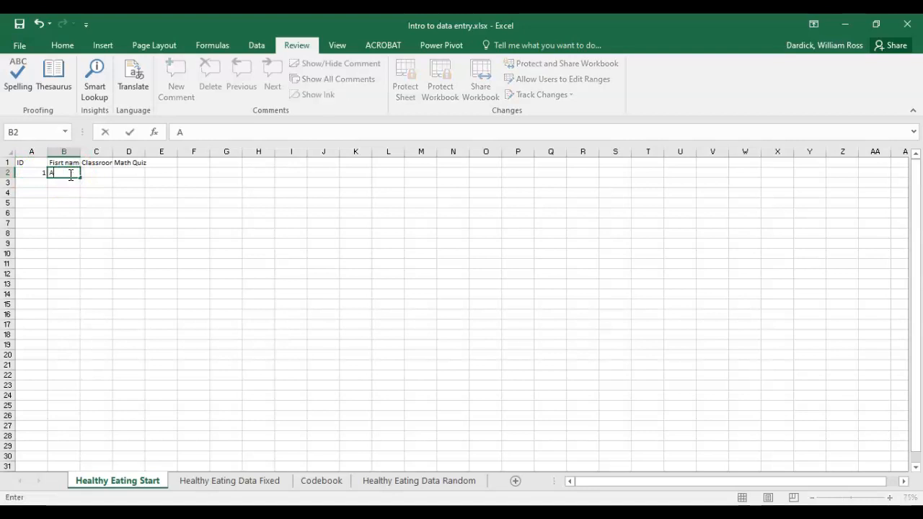
click(96, 173)
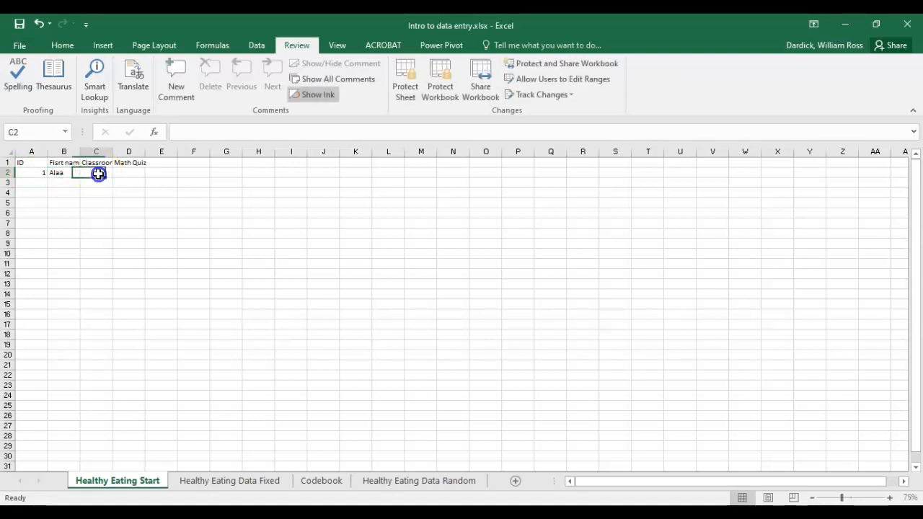
text(1)
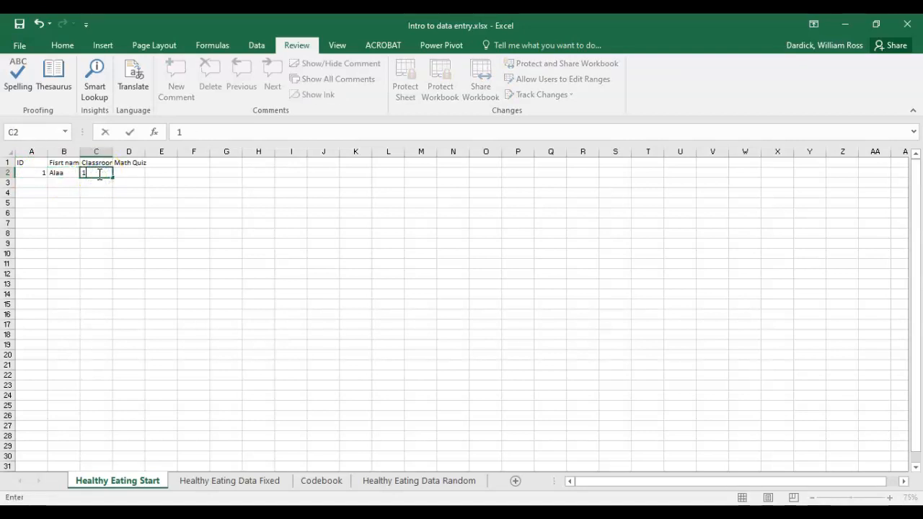
Enter the second student's record in row 3 with ID 2, the student's first name and classroom 1.
click(30, 183)
text(2)
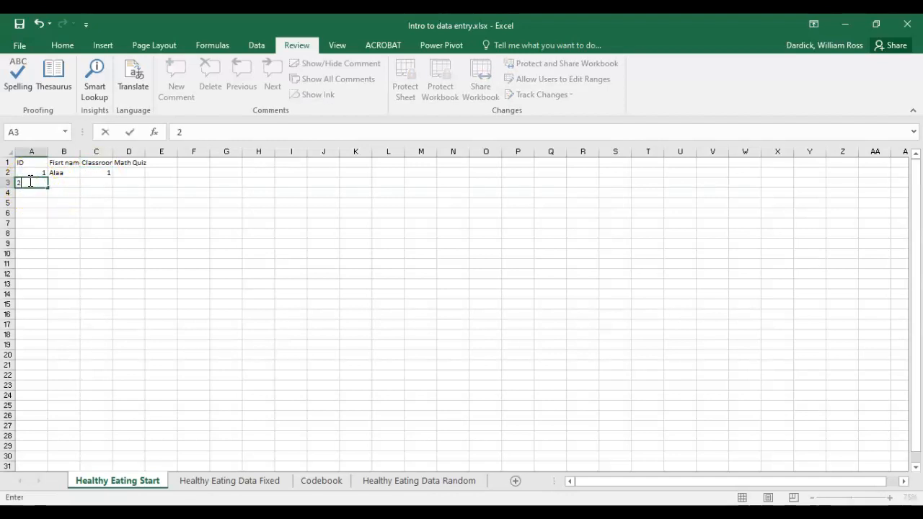
click(67, 183)
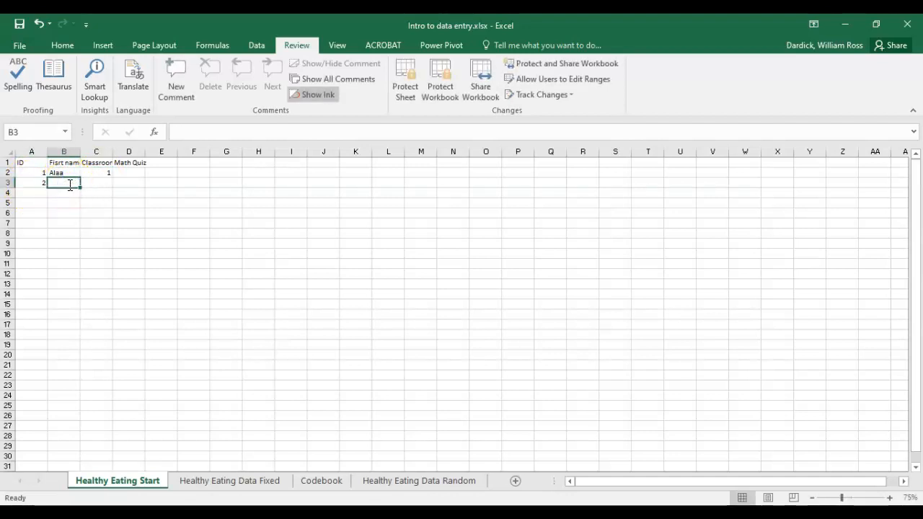
text(Alexi)
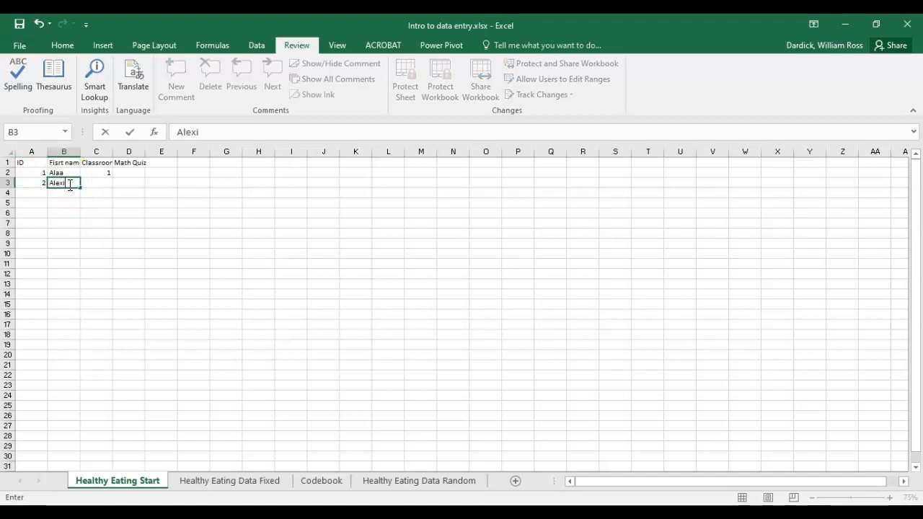
text(s)
key(Tab)
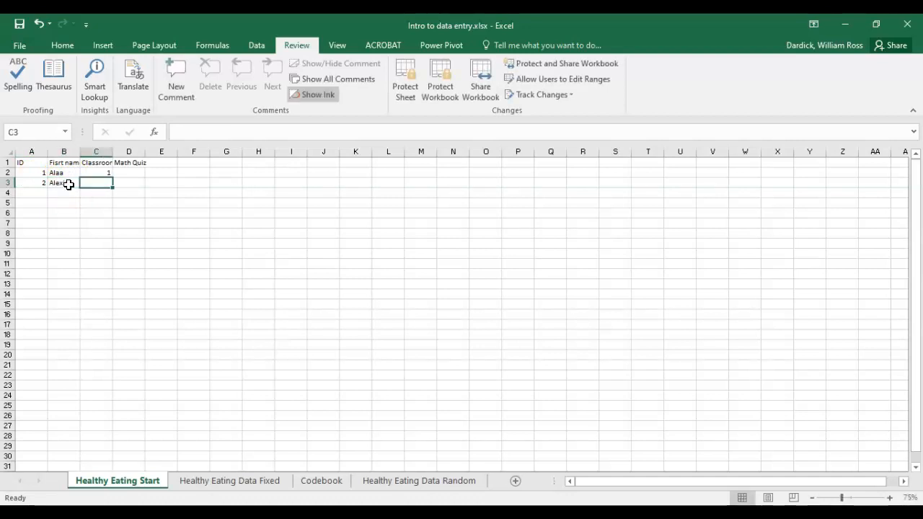
text(1)
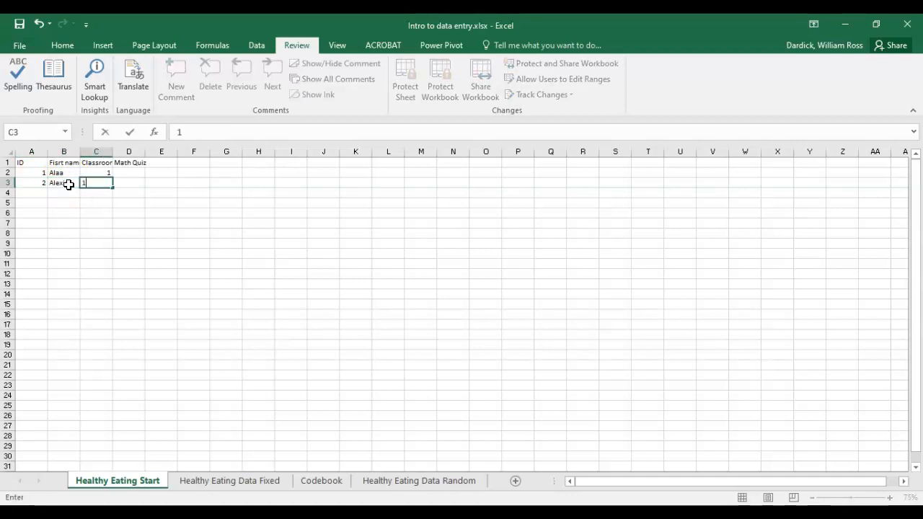
click(141, 180)
Enter the Math Quiz scores 8 in D2 and 7 in D3.
click(136, 171)
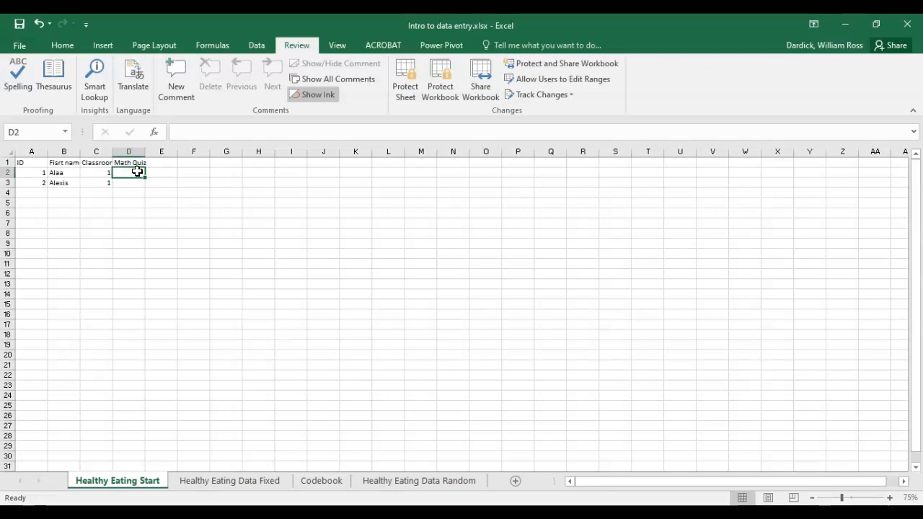
text(8)
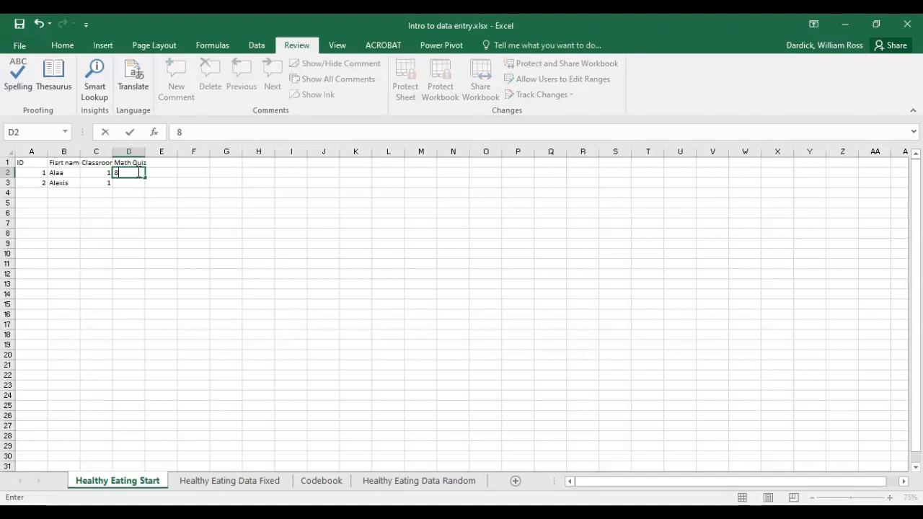
click(138, 184)
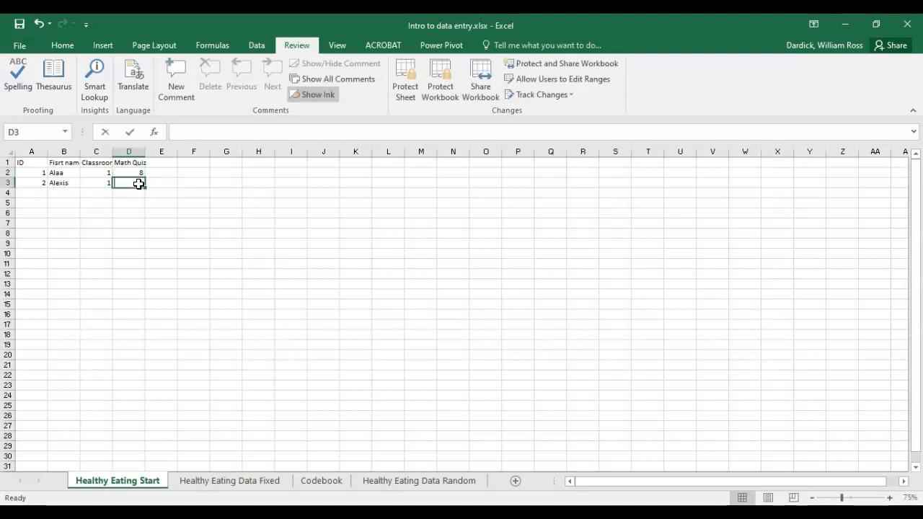
text(7)
click(139, 192)
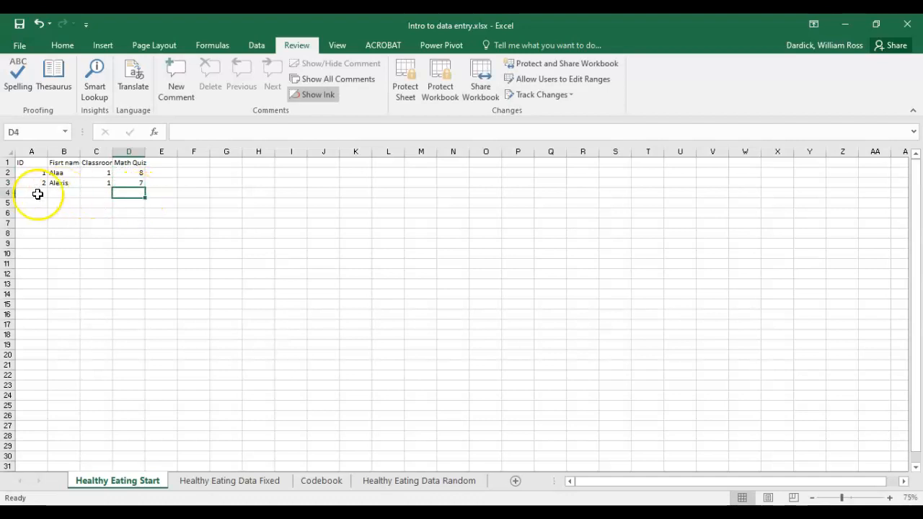
Extend the ID series from A2:A3 down to 39 in A40, and enter 40 in A41.
click(35, 174)
drag(35, 174, 29, 449)
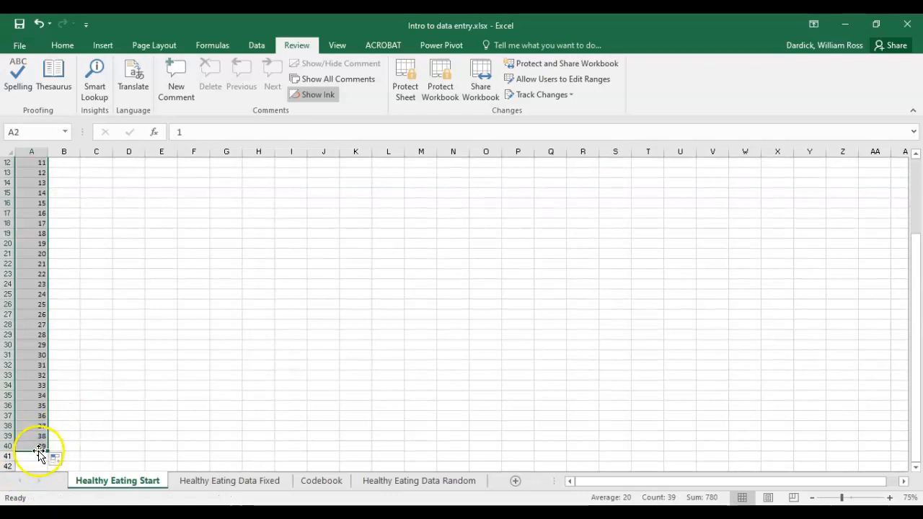
click(39, 447)
click(40, 455)
text(40)
key(Return)
Fill classroom value 1 down column C through row 21 for IDs 1 to 20.
drag(921, 395, 913, 353)
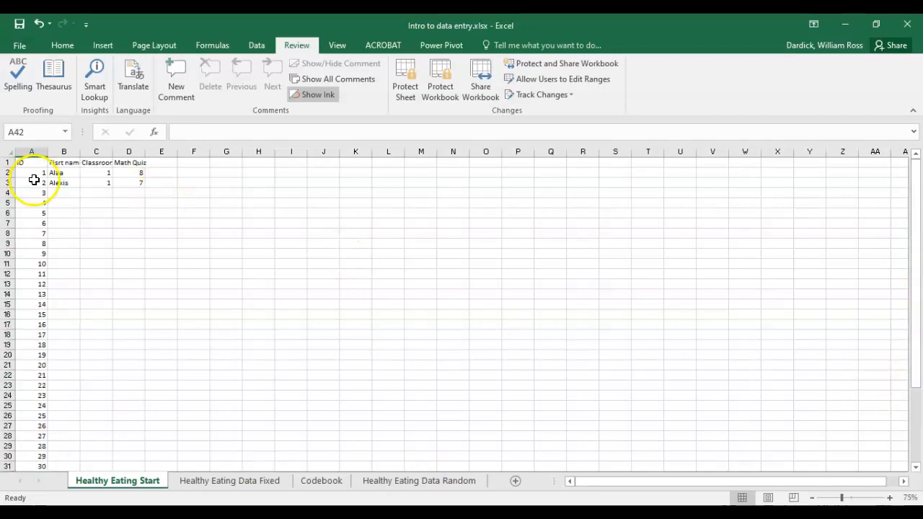
click(106, 174)
drag(106, 174, 93, 367)
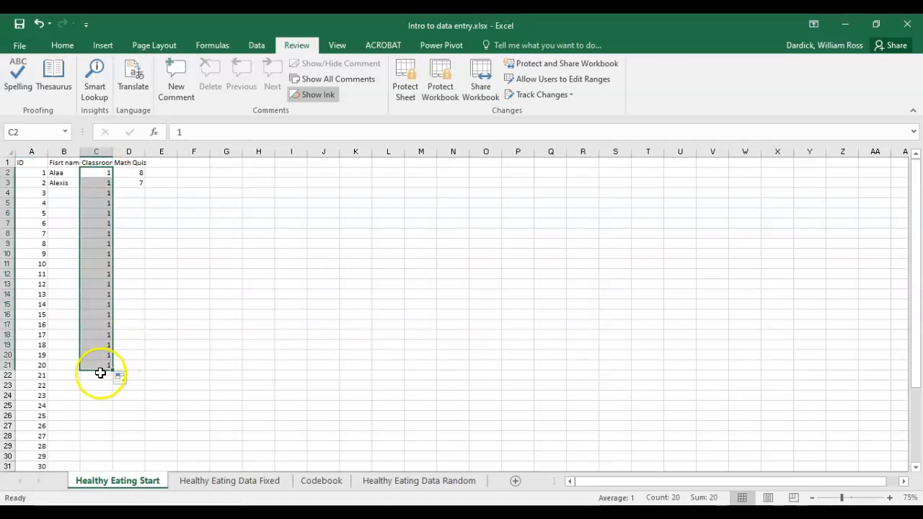
Enter classroom value 2 in C22 and fill it down through C41 for IDs 21 to 40.
click(100, 375)
text(2)
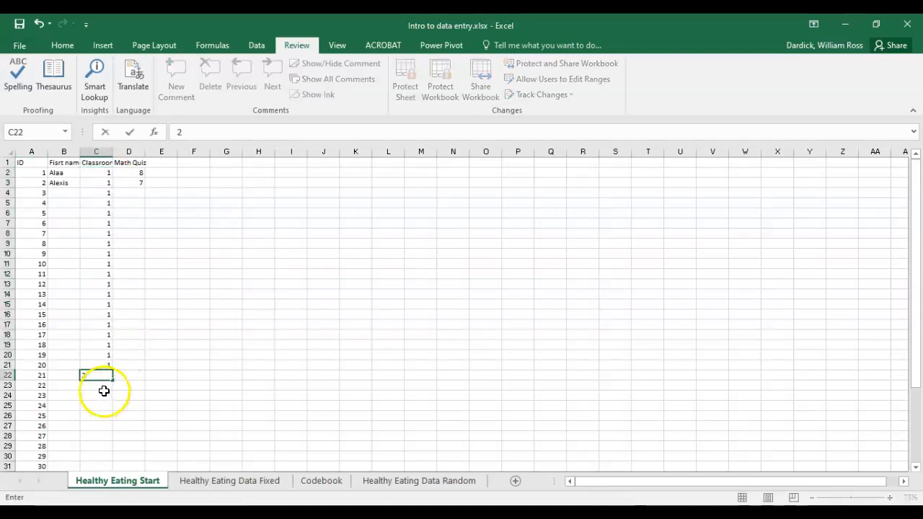
click(100, 386)
click(103, 375)
drag(112, 380, 109, 429)
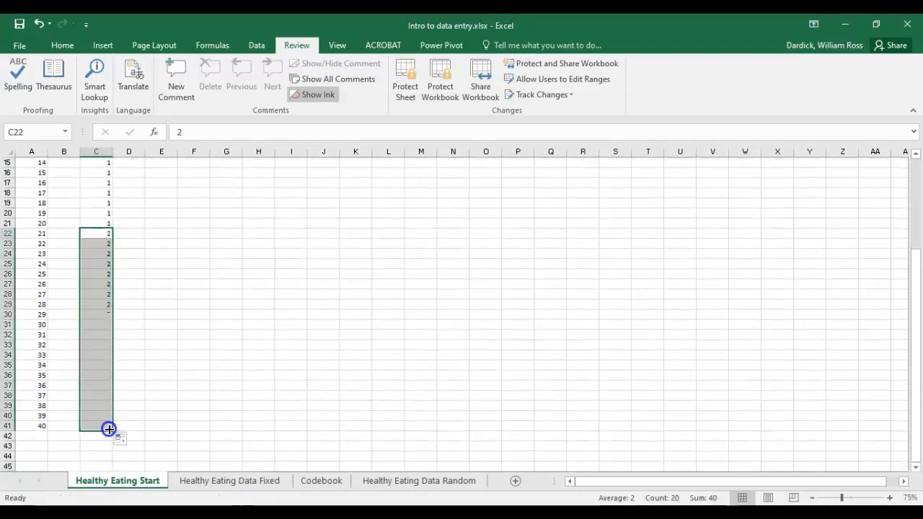
drag(914, 368, 916, 251)
click(217, 252)
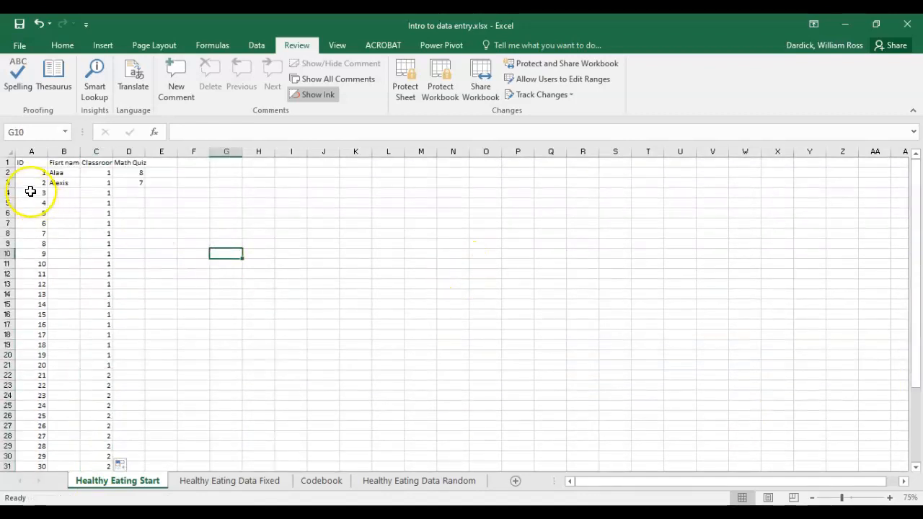
Open the Healthy Eating Data Fixed sheet, which holds the completed student data.
drag(51, 175, 61, 230)
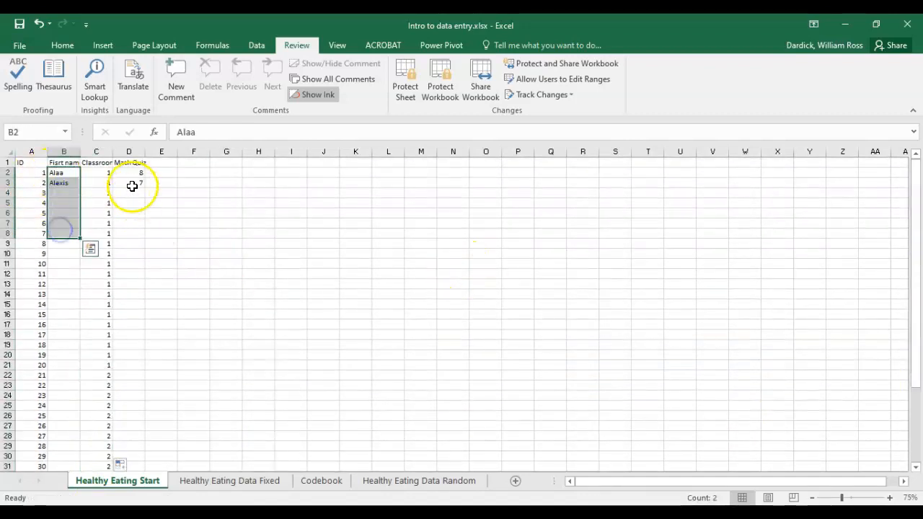
drag(129, 171, 137, 202)
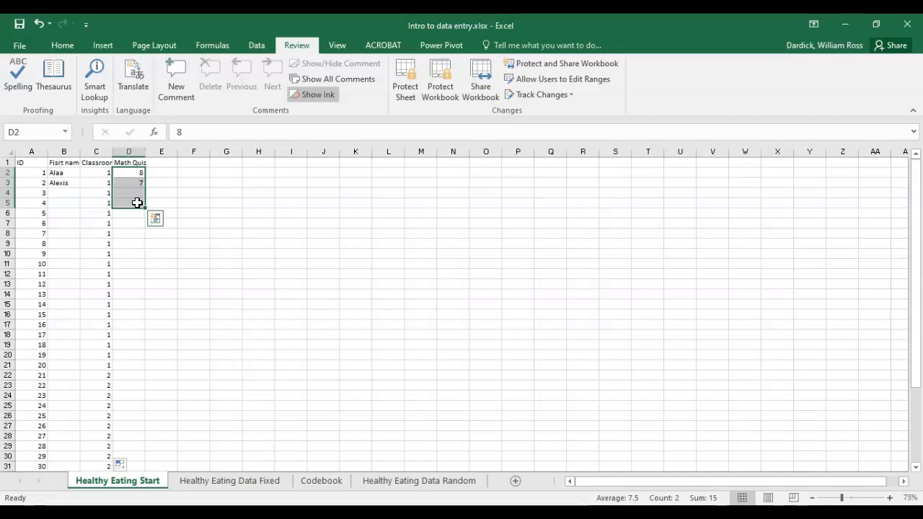
click(212, 480)
click(137, 482)
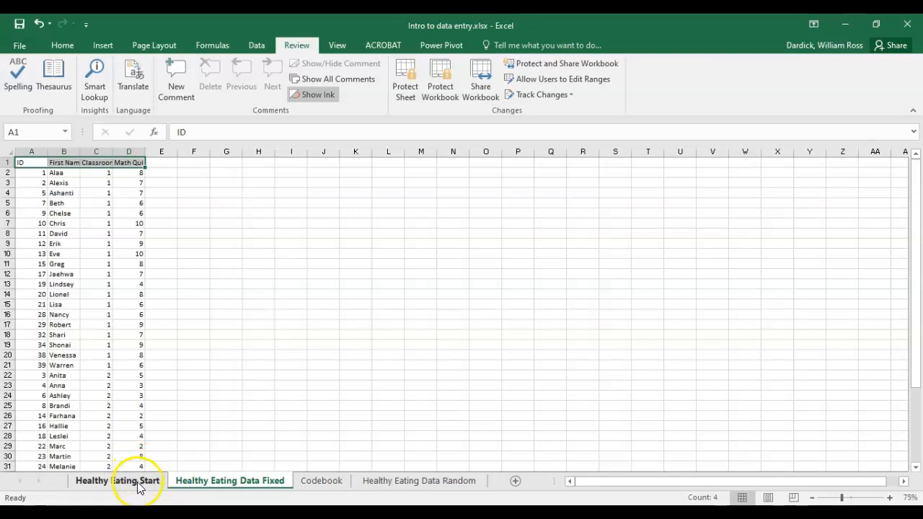
click(228, 488)
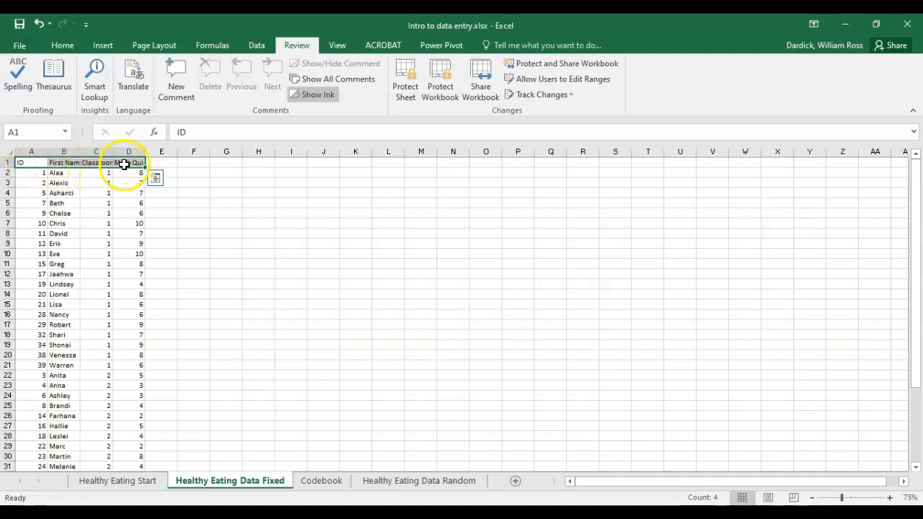
Sort columns A through D by the ID values from smallest to largest, treating the first row as headers.
click(27, 151)
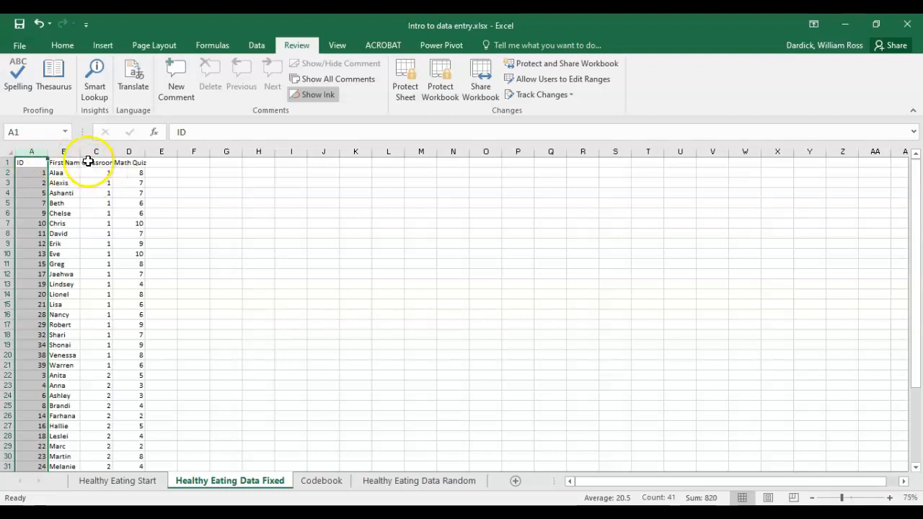
drag(28, 152, 134, 153)
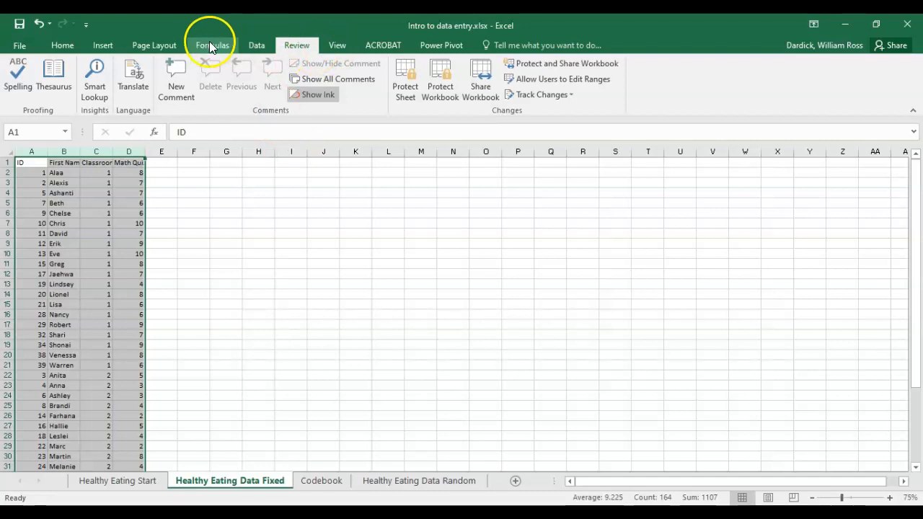
click(252, 43)
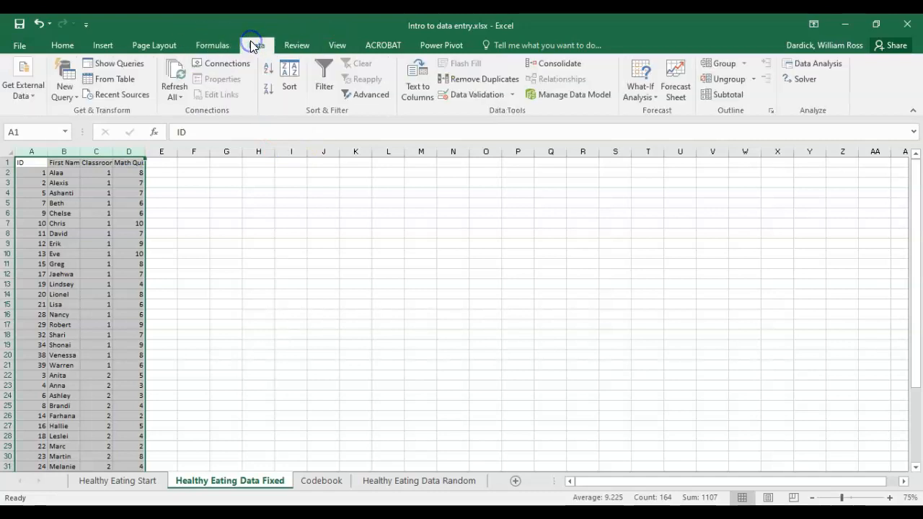
click(288, 70)
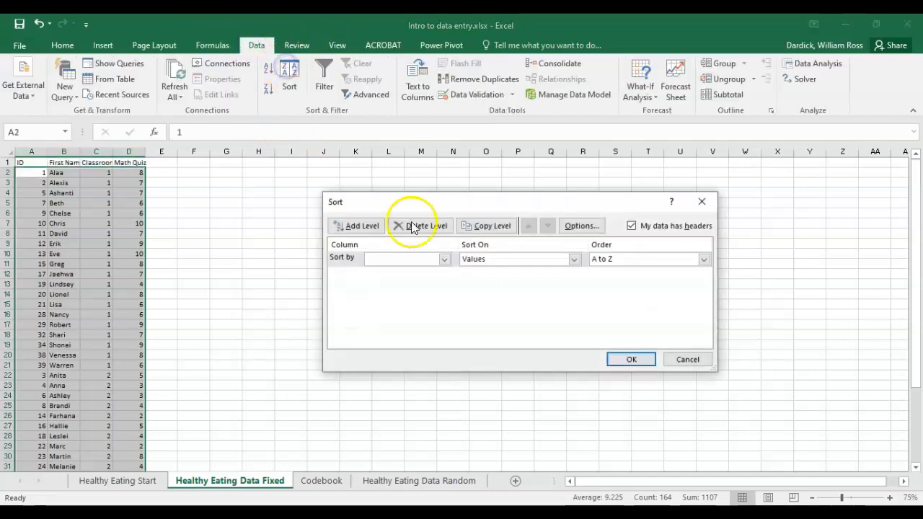
click(445, 260)
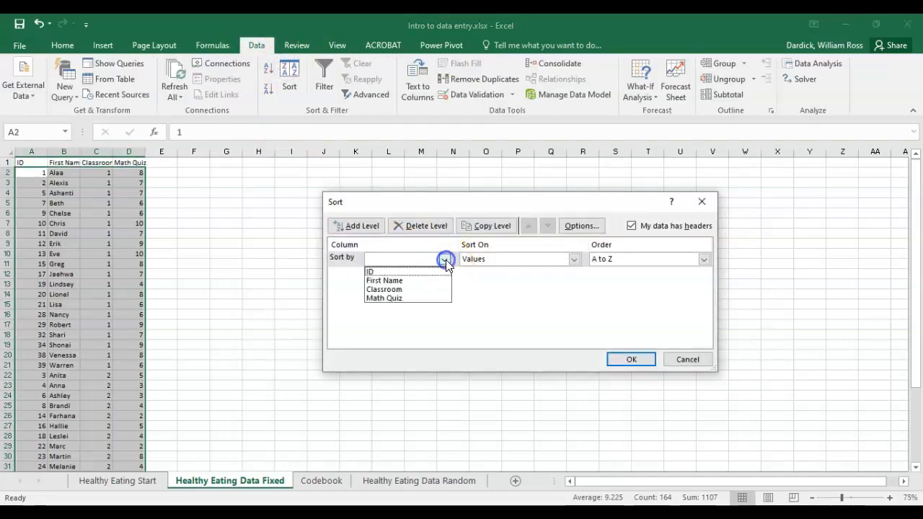
click(406, 270)
click(612, 358)
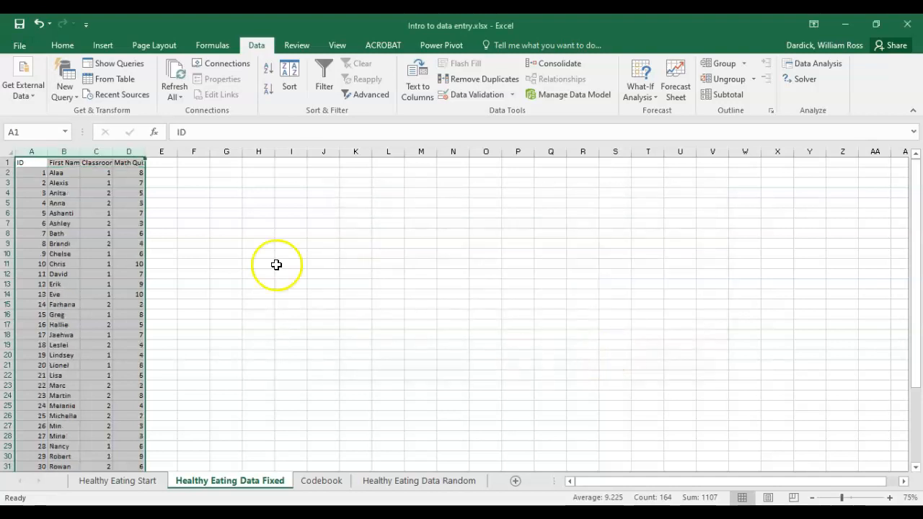
Review the ID, First Name and Classroom entries in the sorted student data.
drag(31, 182, 62, 199)
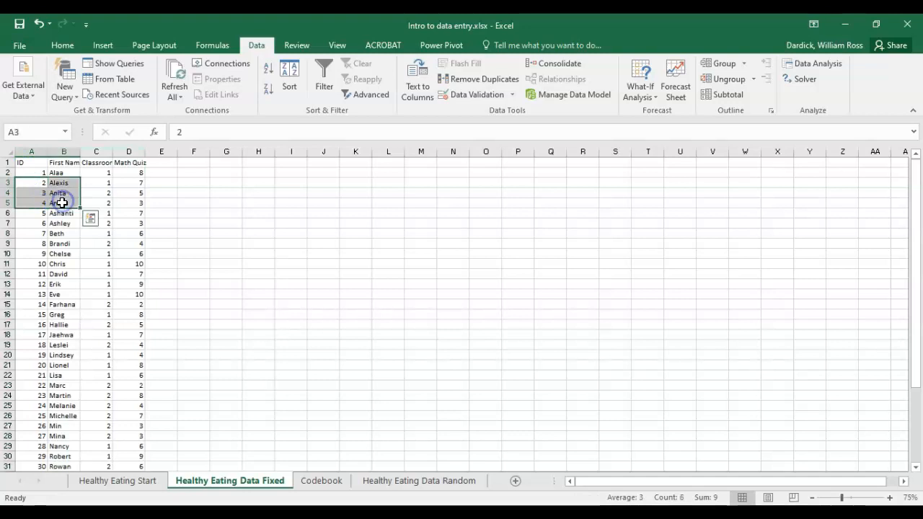
click(69, 223)
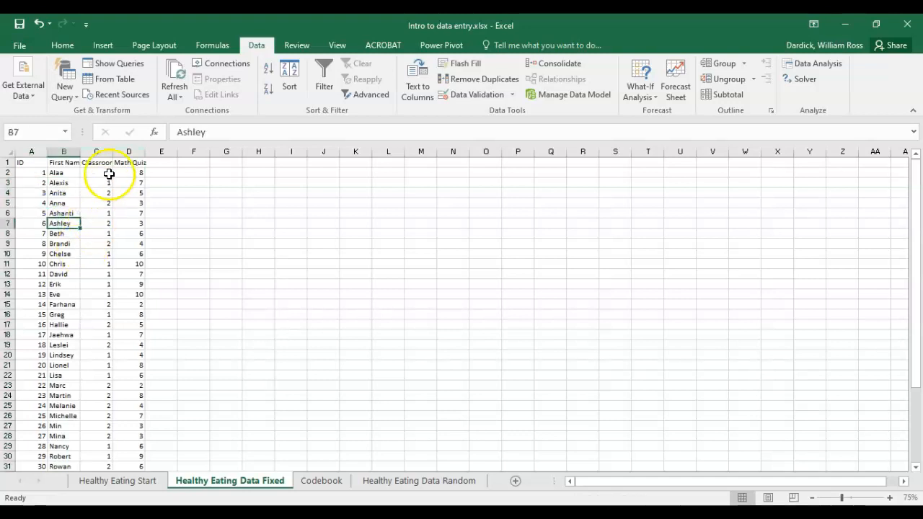
click(103, 152)
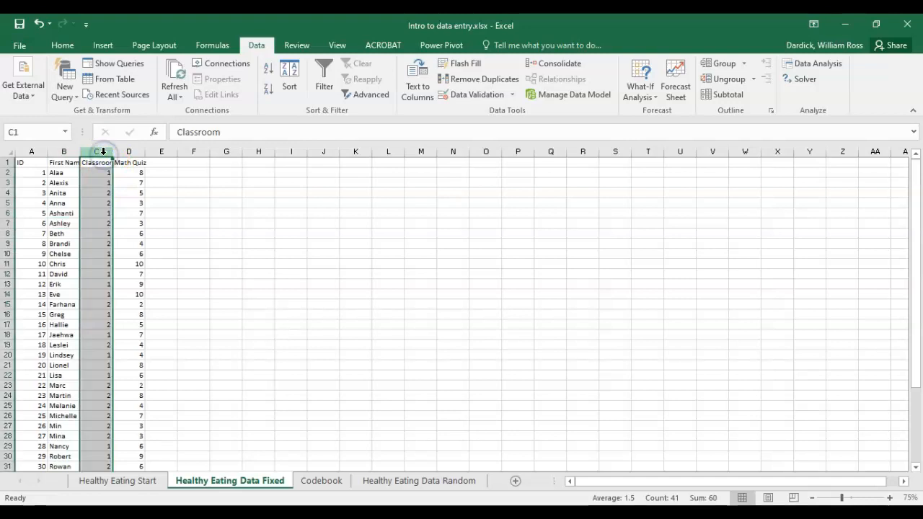
click(168, 203)
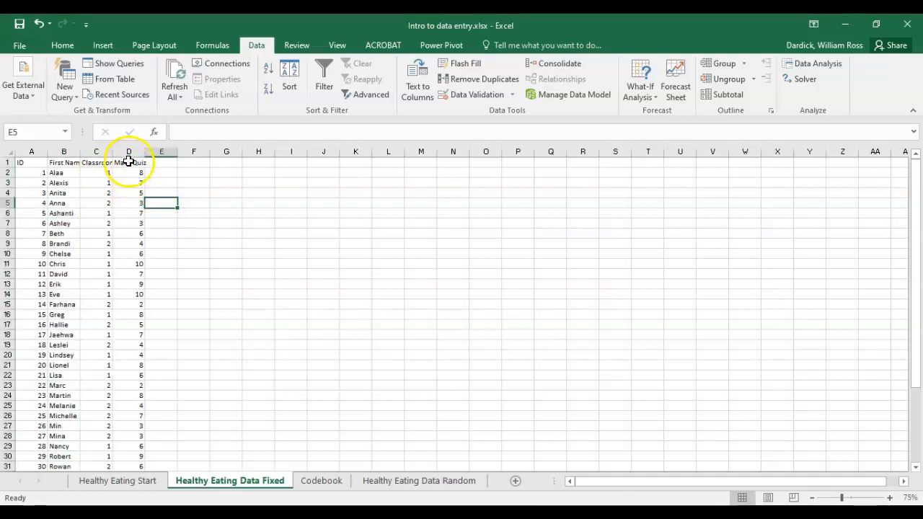
click(157, 192)
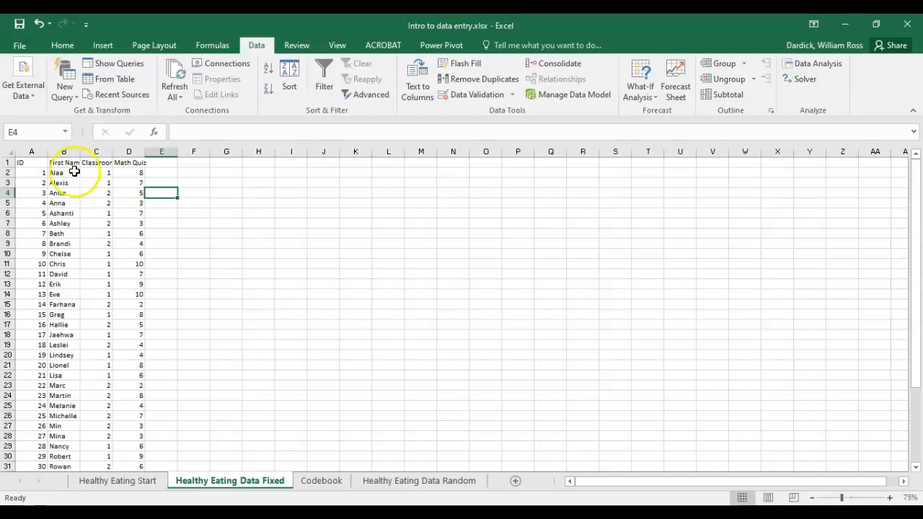
Sort columns A through D by Classroom from smallest to largest, with First Name from A to Z as the second level.
drag(29, 150, 130, 151)
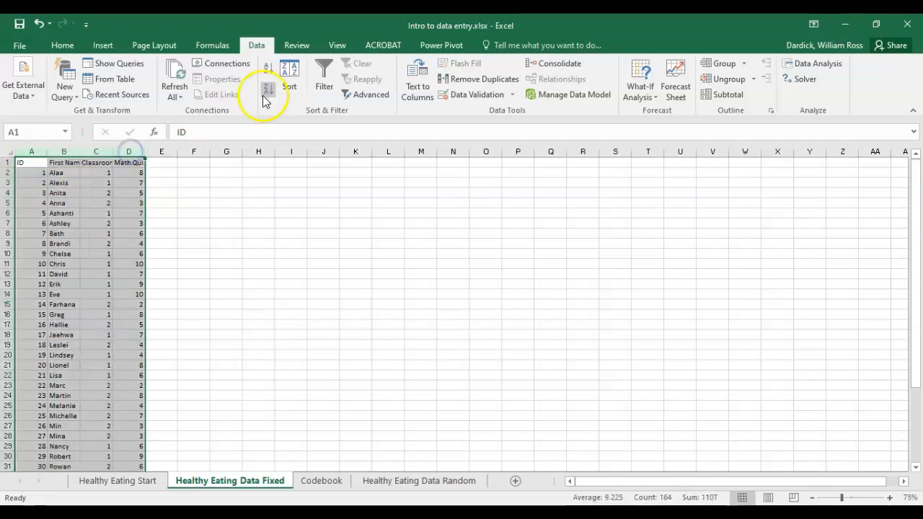
click(289, 83)
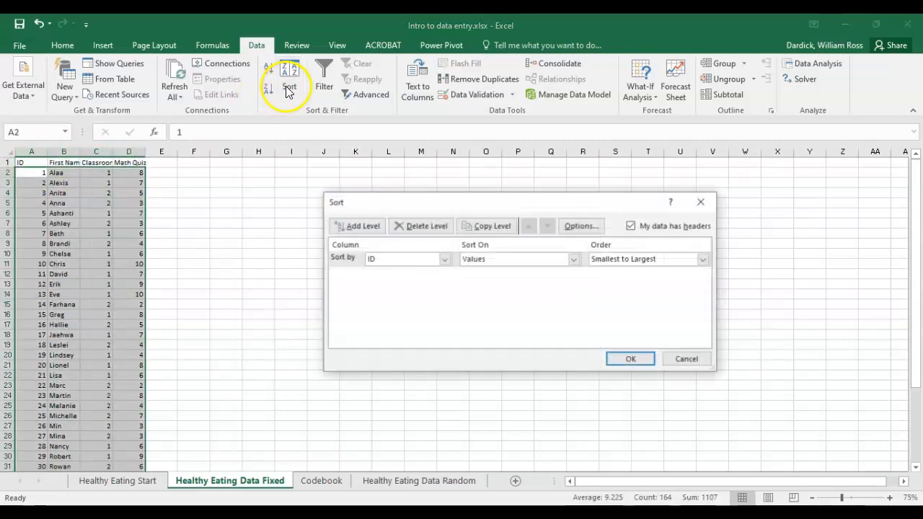
click(444, 259)
click(425, 289)
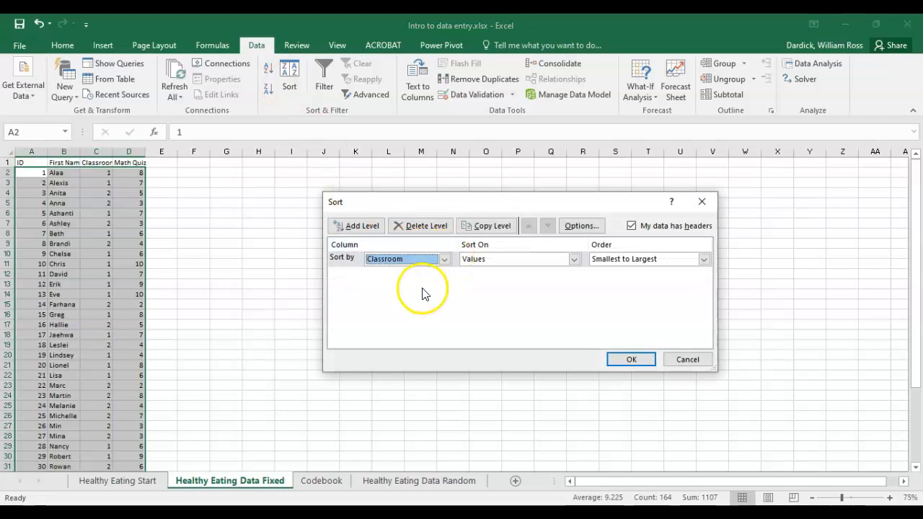
click(362, 226)
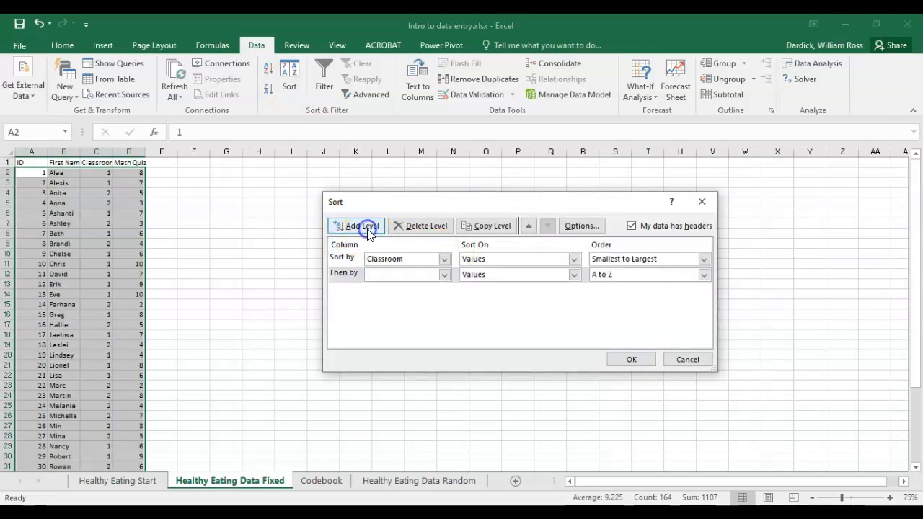
click(444, 274)
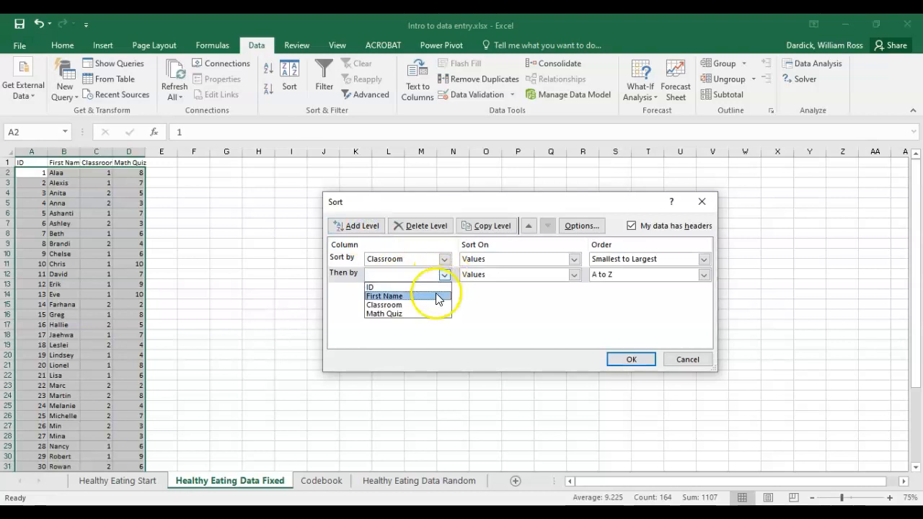
click(432, 299)
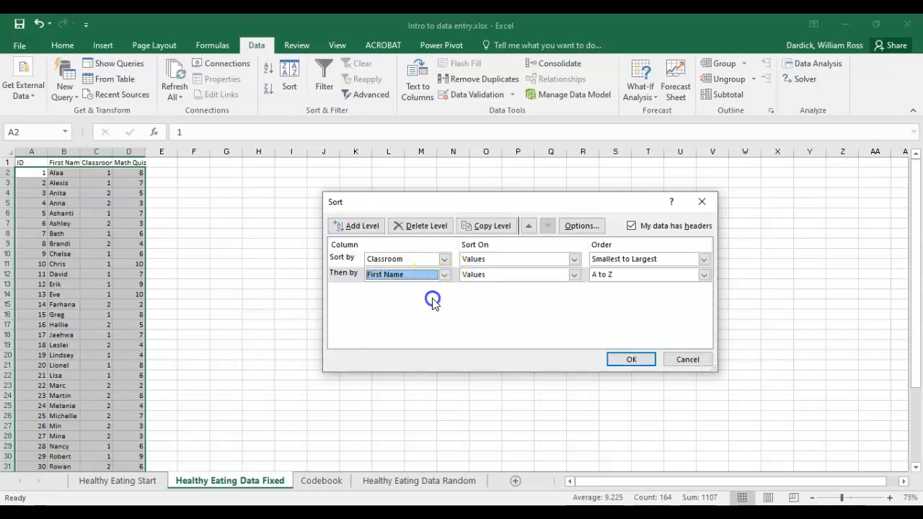
click(620, 359)
click(353, 263)
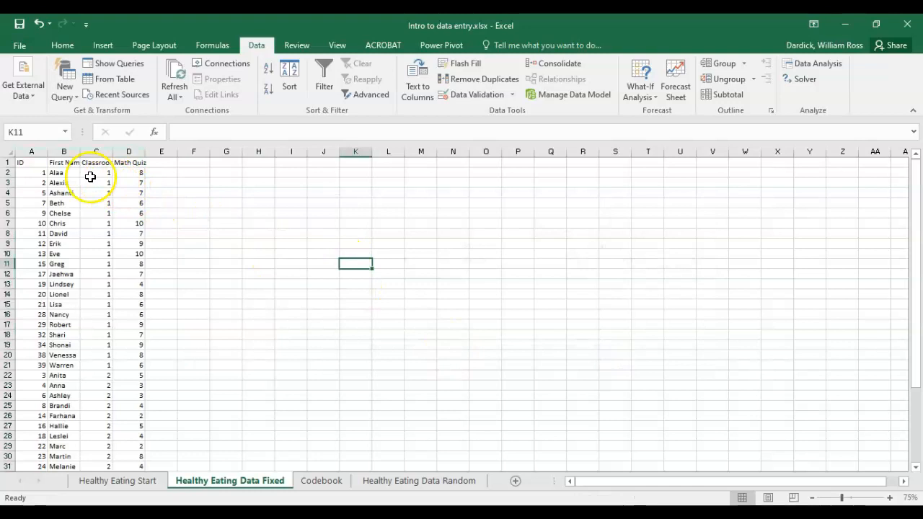
Examine how the sorted rows are grouped, checking the classroom 1 students and the classroom 2 students from row 22 on.
drag(7, 173, 49, 362)
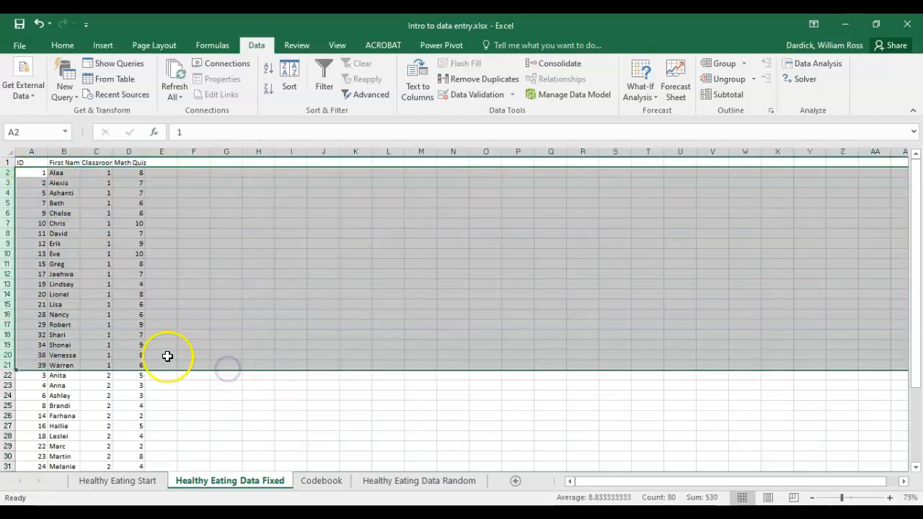
click(181, 354)
drag(913, 182, 912, 209)
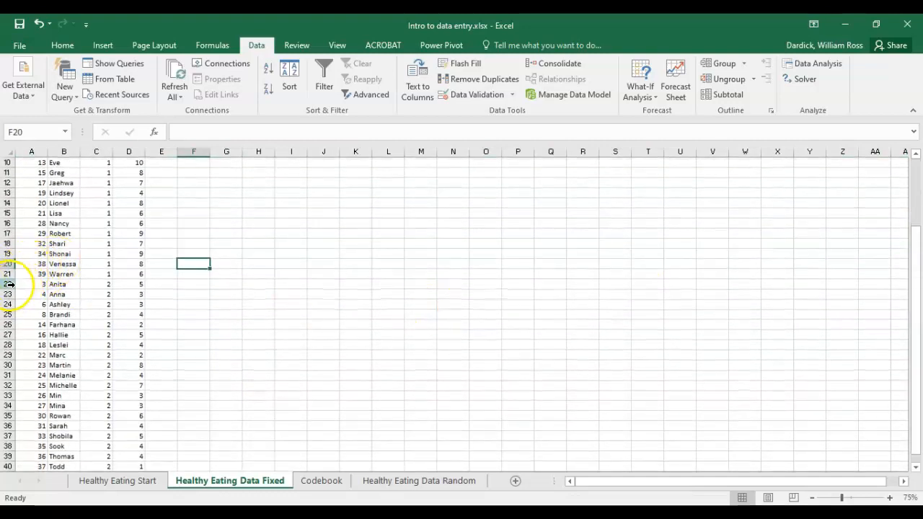
drag(9, 284, 29, 454)
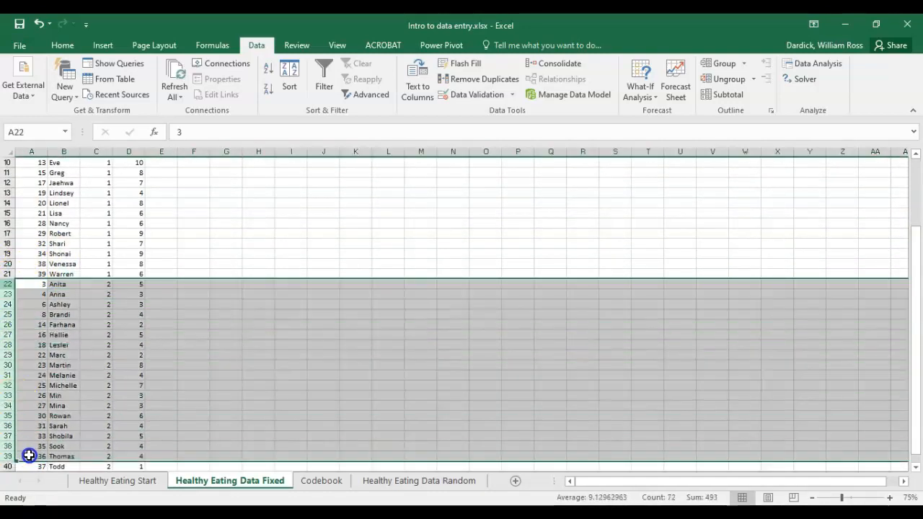
click(268, 406)
click(268, 406)
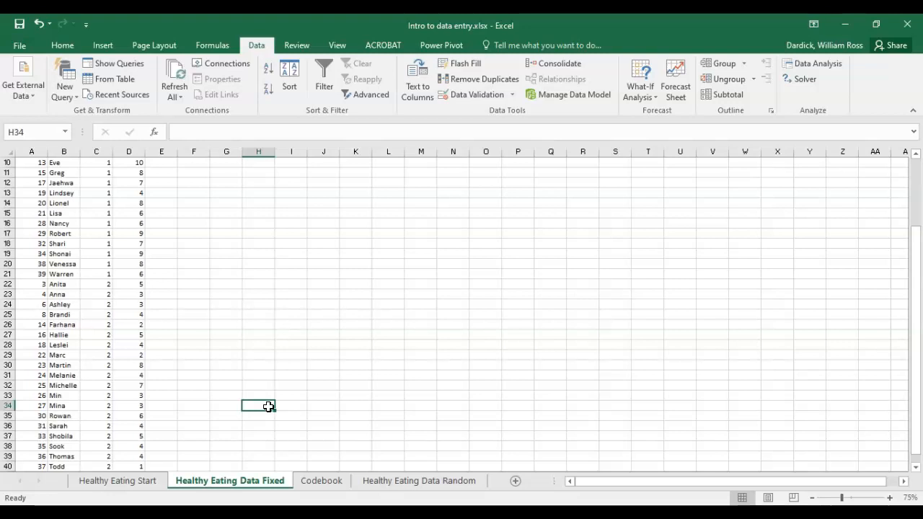
drag(912, 288, 918, 199)
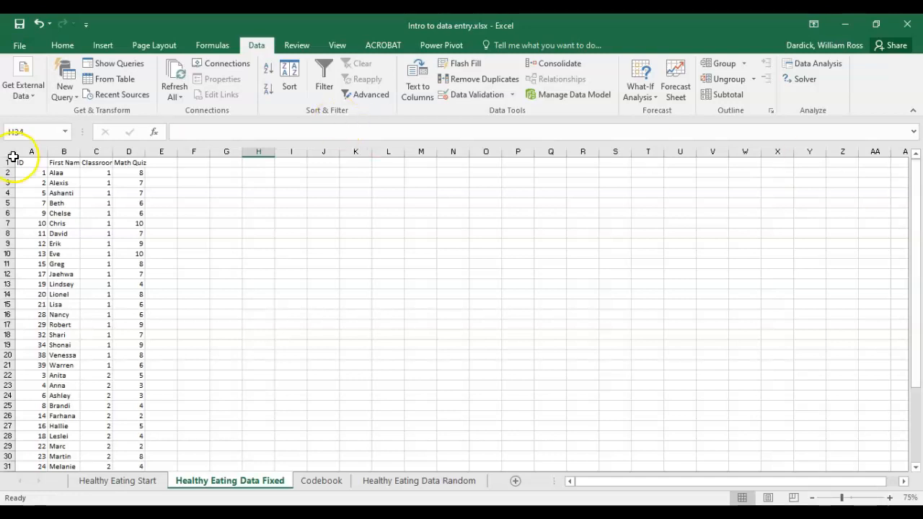
Examine the First Name and Classroom columns, and the name, classroom and math quiz values in the first student's row.
click(62, 151)
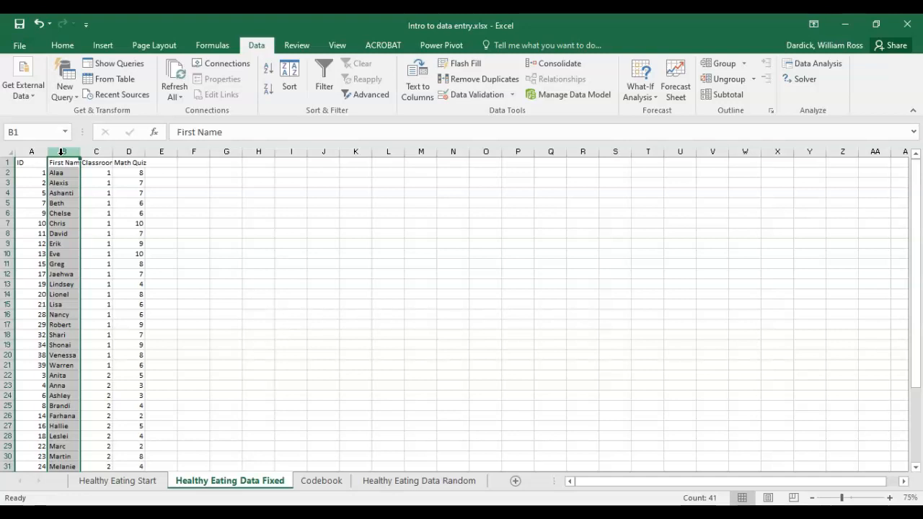
click(96, 152)
click(65, 175)
click(89, 172)
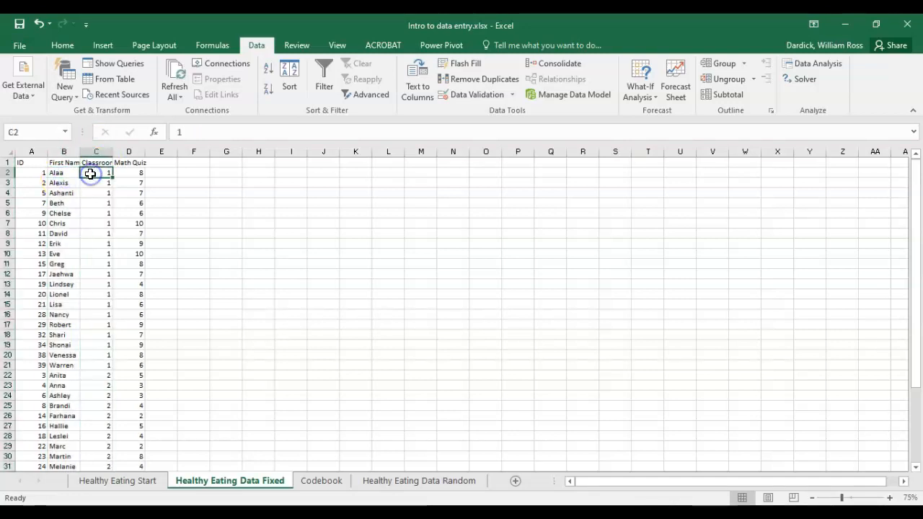
click(135, 173)
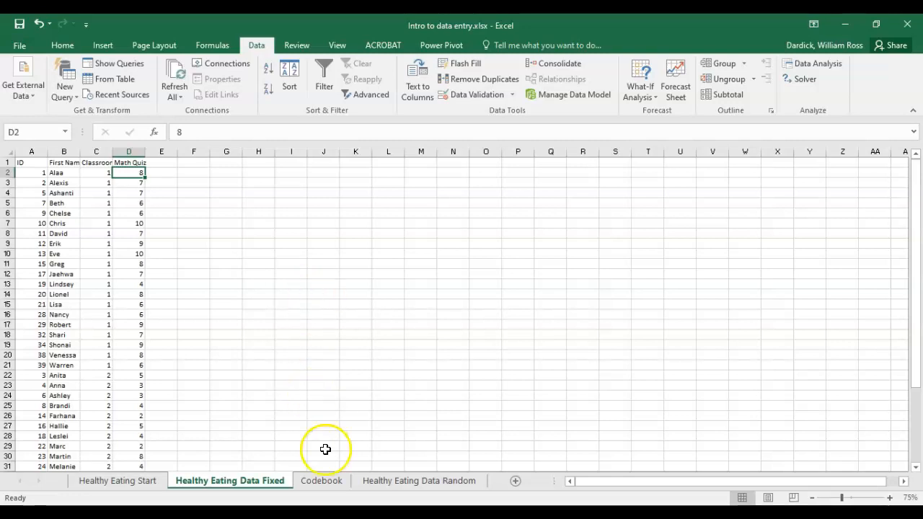
Open the Codebook sheet and examine its column numbers and the name and description of the ID variable.
click(320, 480)
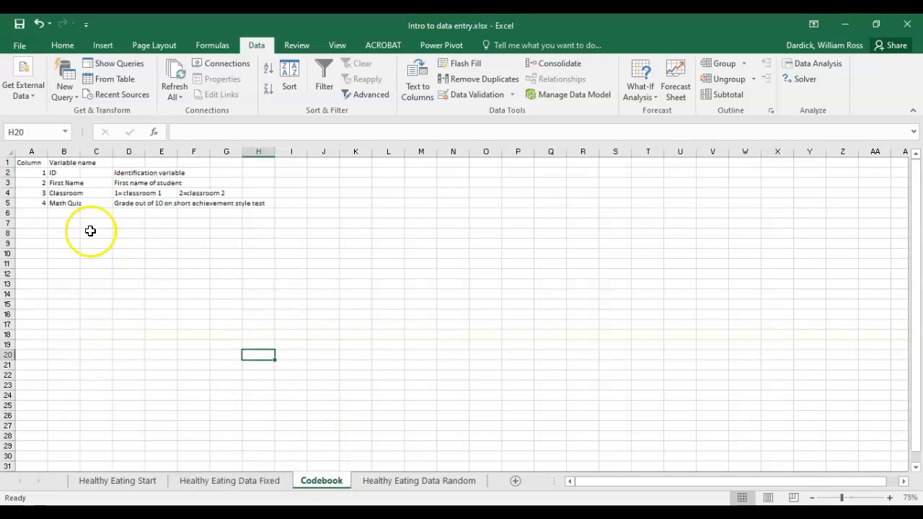
drag(27, 163, 34, 199)
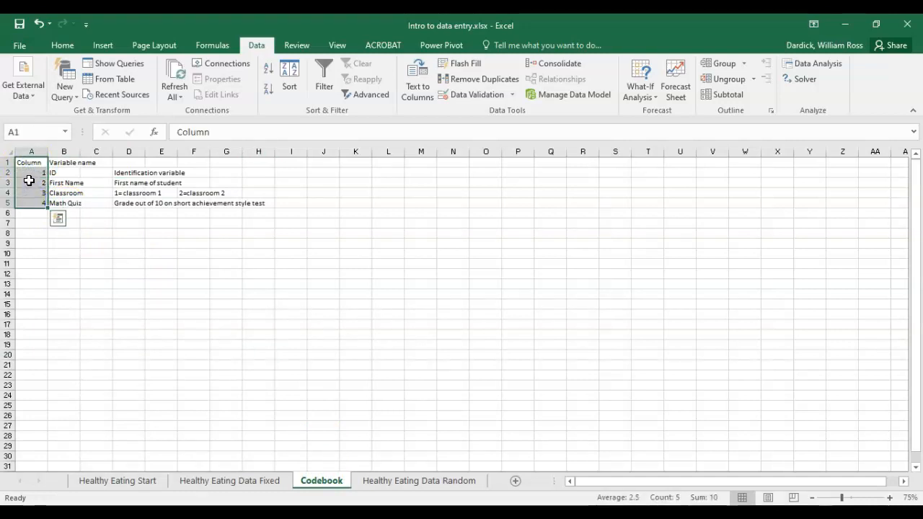
click(27, 174)
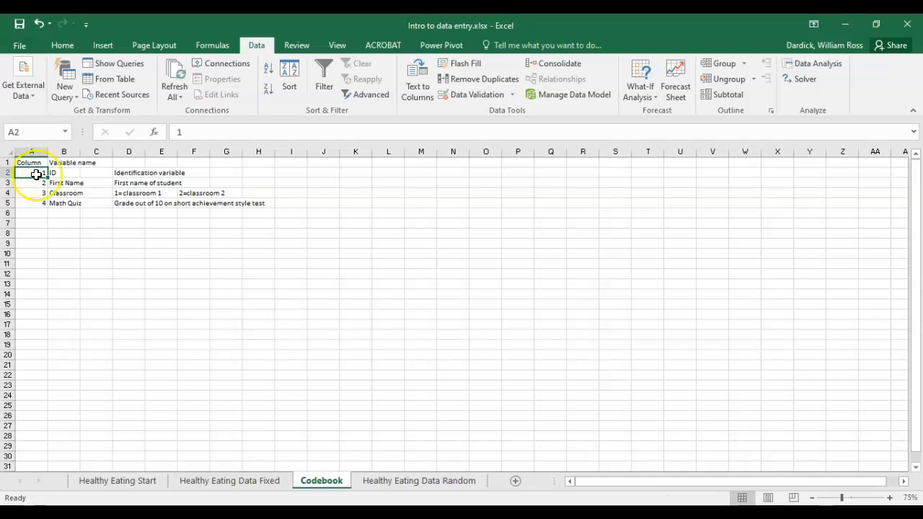
click(63, 173)
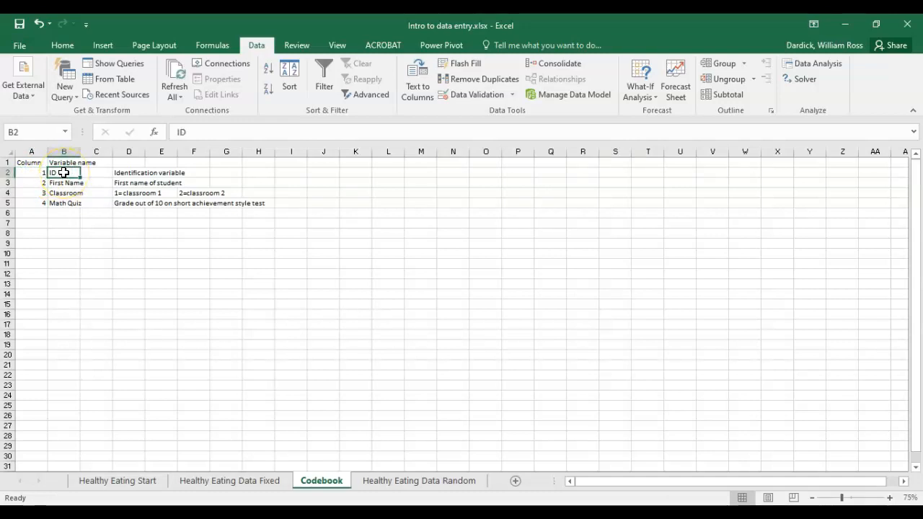
click(137, 173)
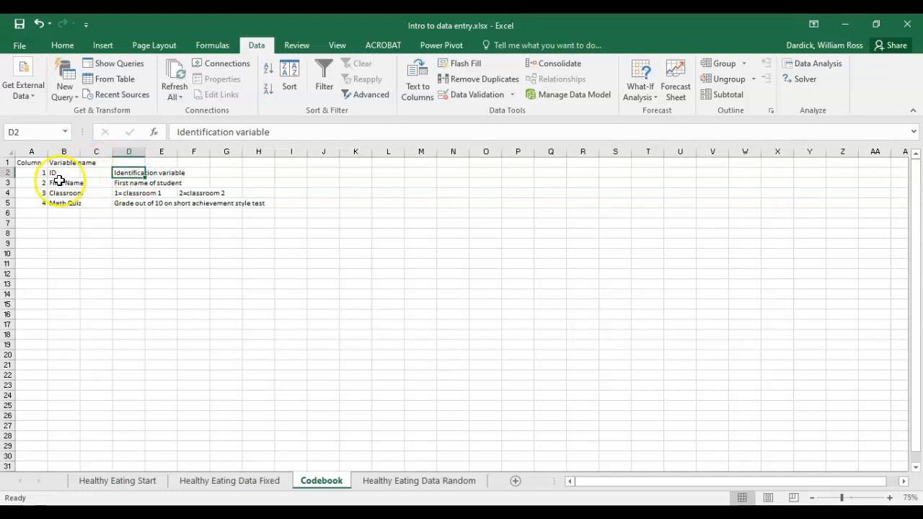
click(33, 182)
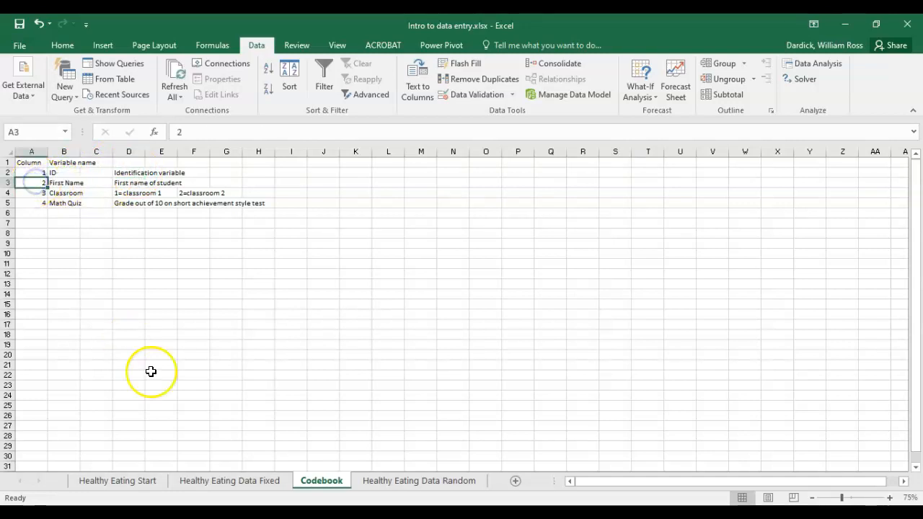
Compare the Healthy Eating Data Fixed columns with the variable names and descriptions in the Codebook, ending on the data sheet.
click(214, 481)
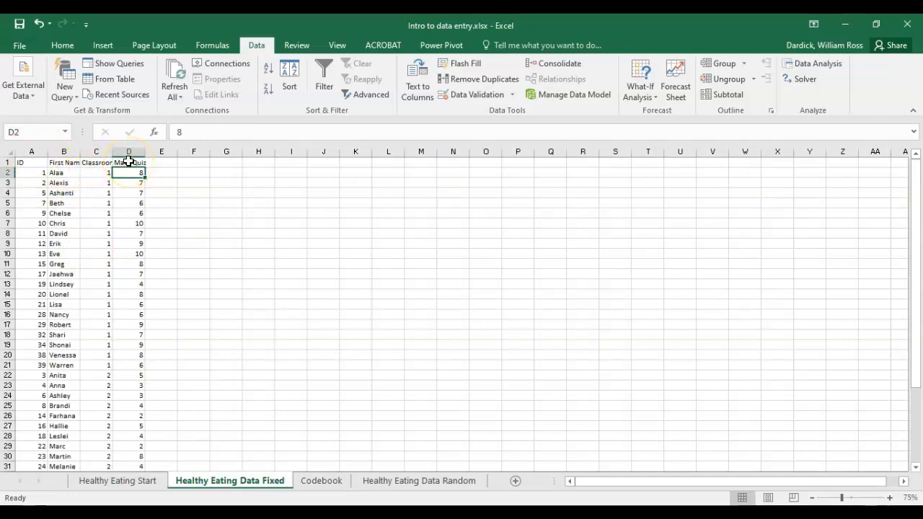
click(322, 480)
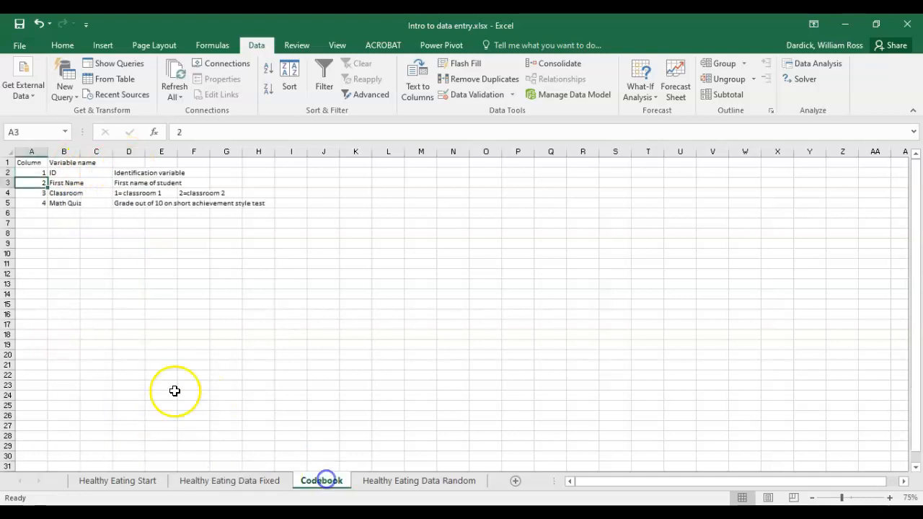
drag(60, 173, 64, 202)
drag(120, 173, 124, 203)
click(123, 203)
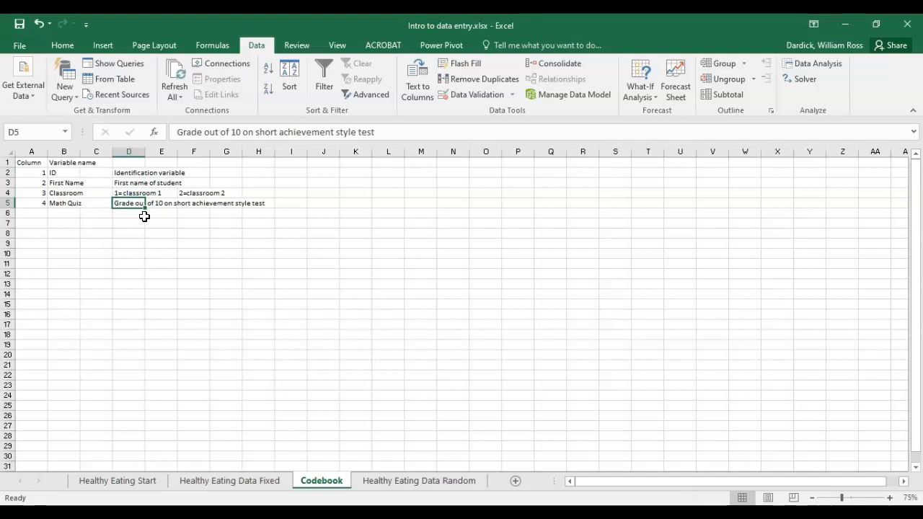
click(228, 480)
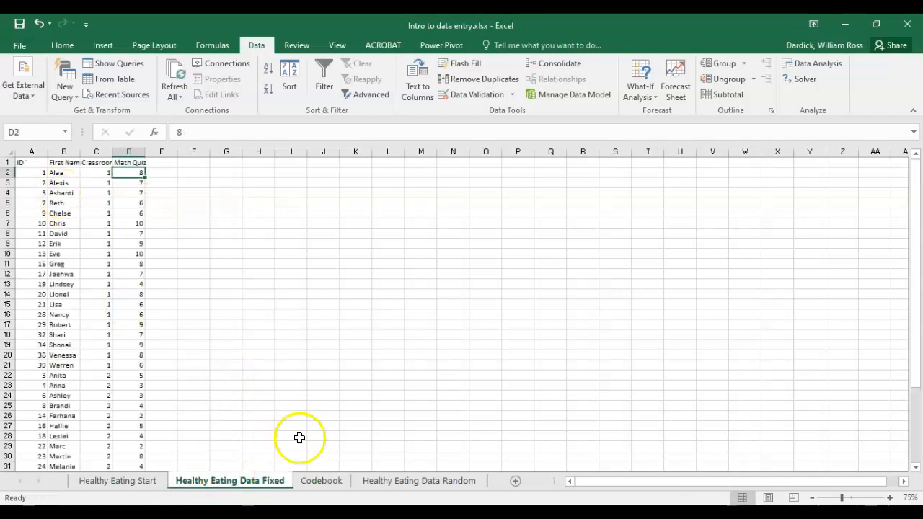
click(320, 482)
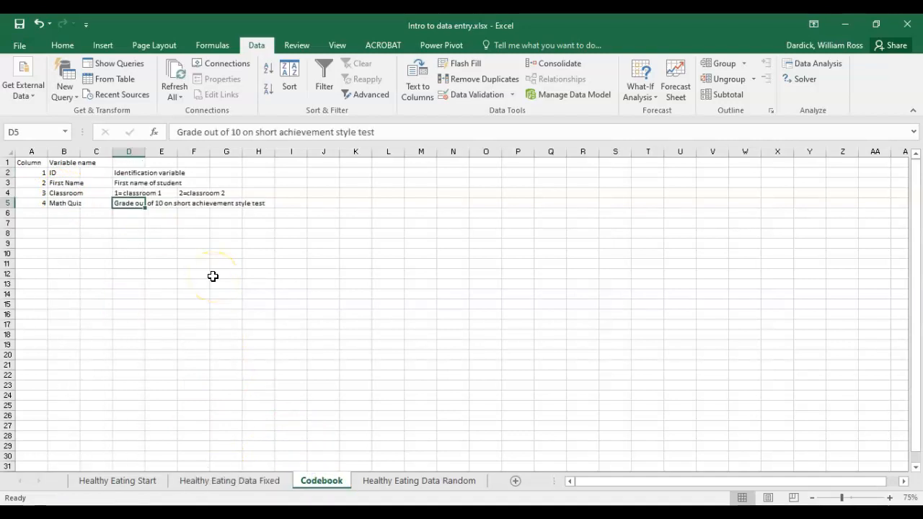
click(221, 484)
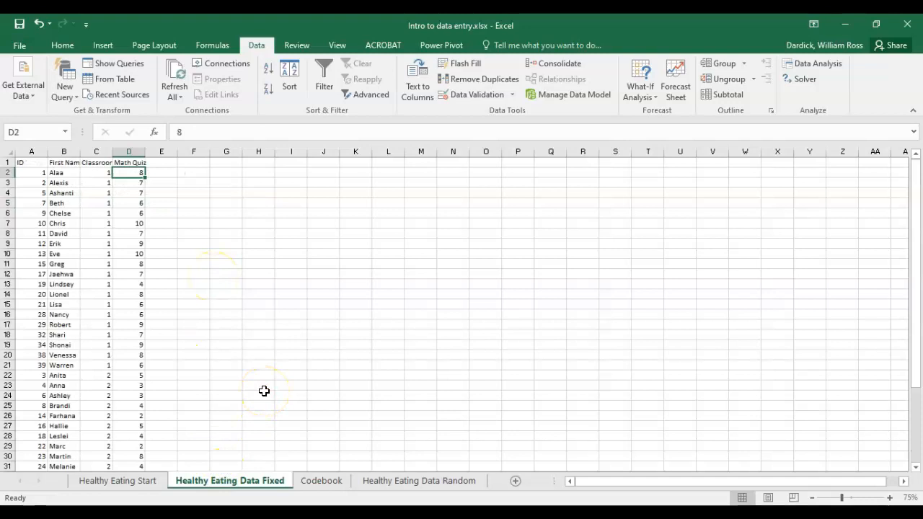